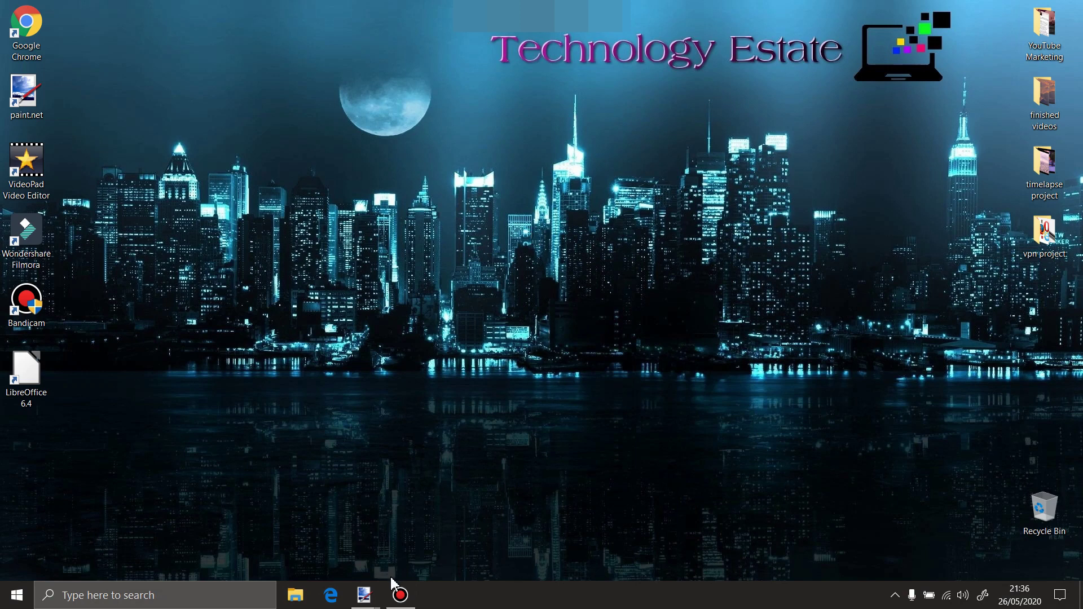
Underline the hackers figure in red on the Untitled normal-connection diagram.
mouse_move(367, 596)
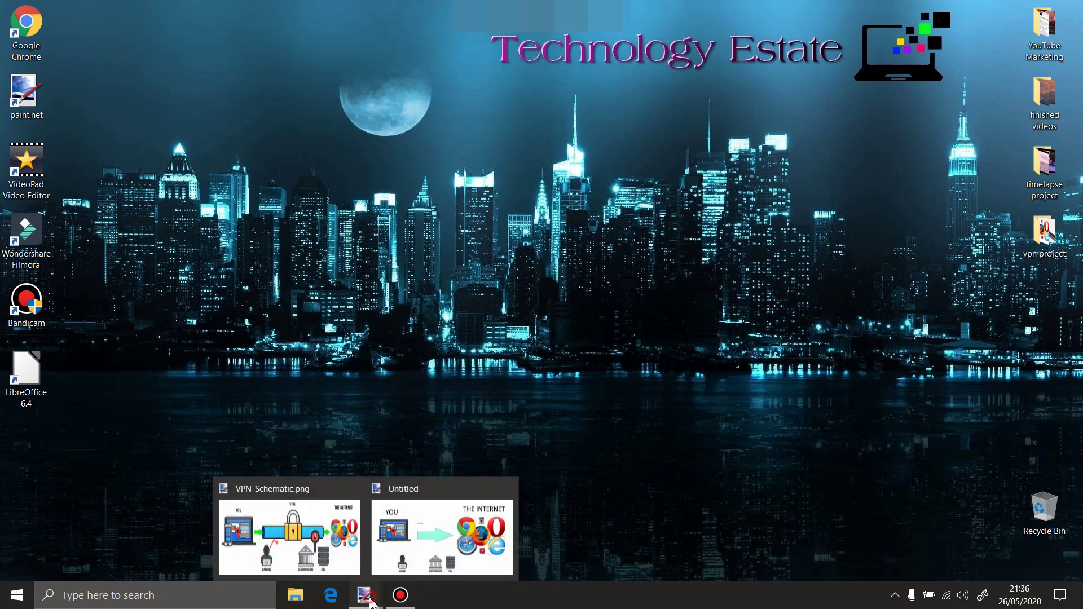
left_click(451, 516)
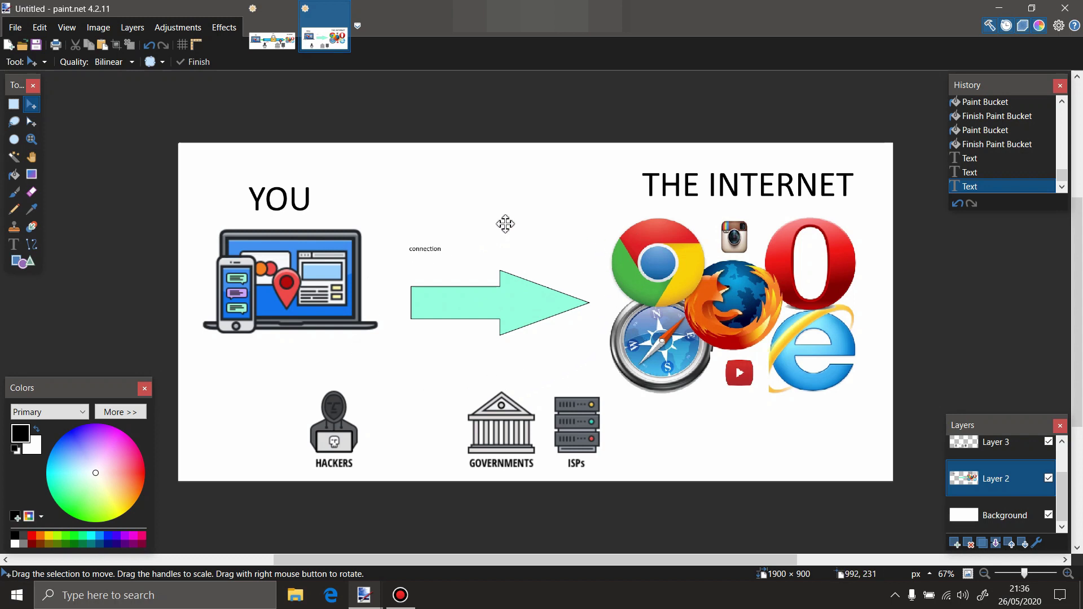
key("b")
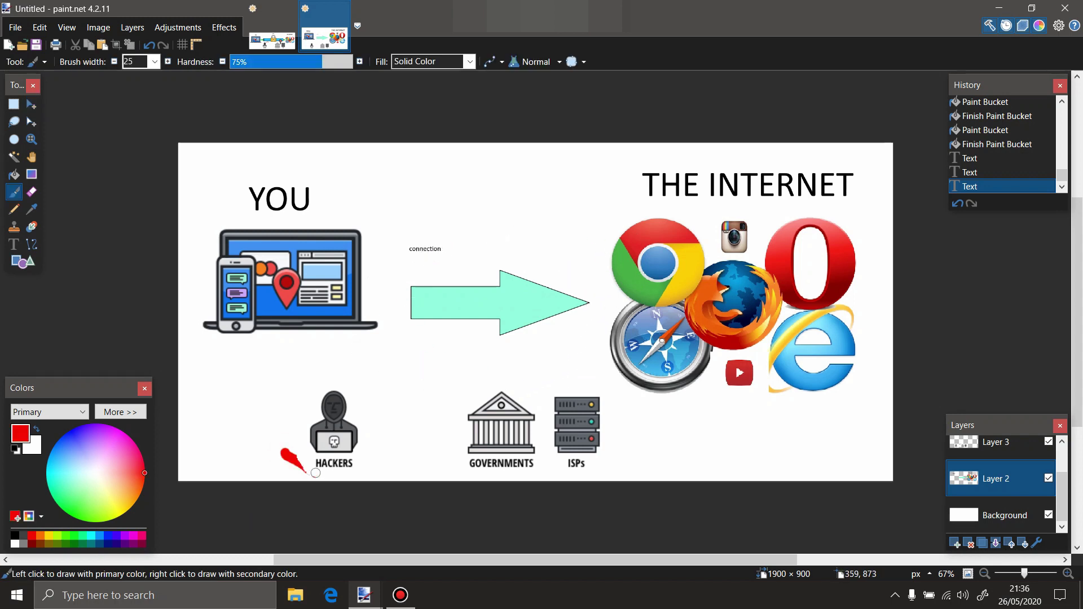
mouse_move(285, 451)
left_mouse_down()
mouse_move(511, 479)
mouse_move(621, 463)
left_mouse_up()
On a new layer, cross out the connection arrow with a red X, then return to VPN-Schematic.png.
left_click(956, 544)
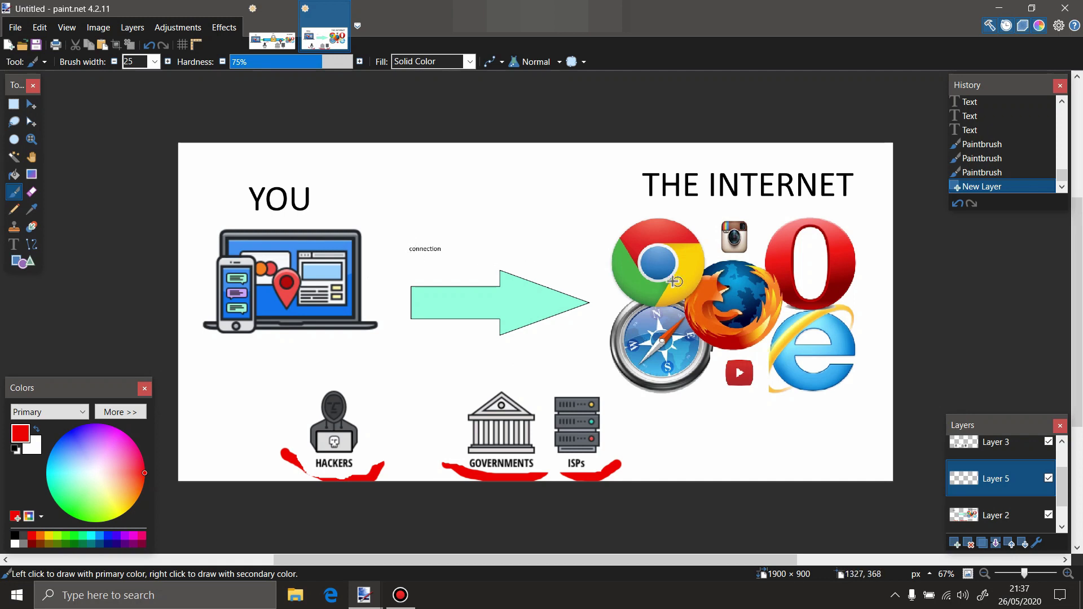
left_click(546, 249)
left_click_drag(546, 249, 430, 348)
left_click_drag(422, 251, 540, 369)
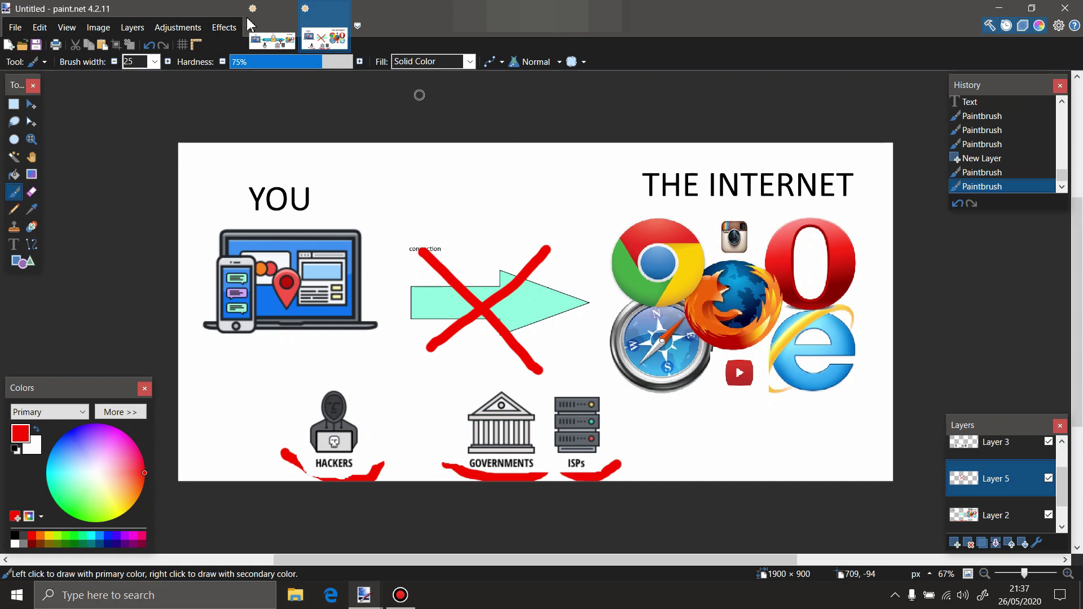
left_click(272, 41)
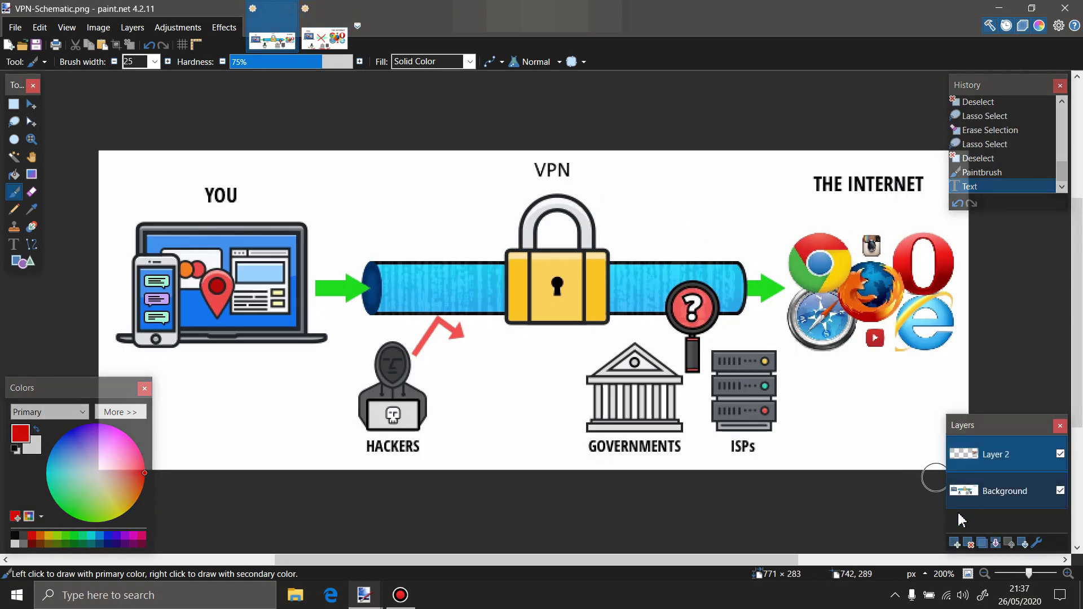
On a new layer with brush width 5, circle VPN and paint a red S on the lock.
left_click(954, 543)
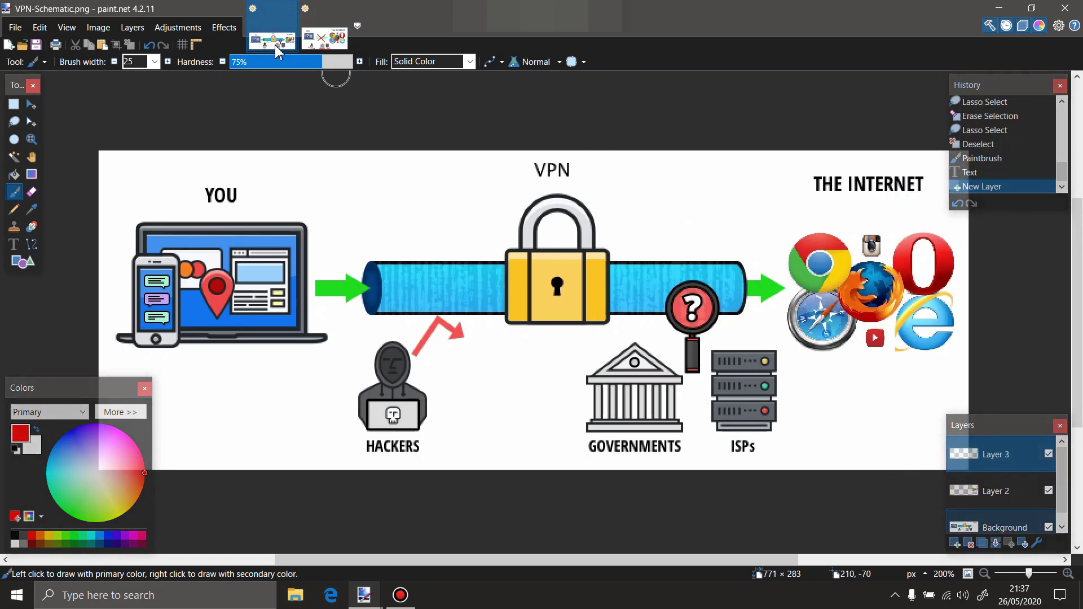
left_click(154, 61)
left_click(146, 122)
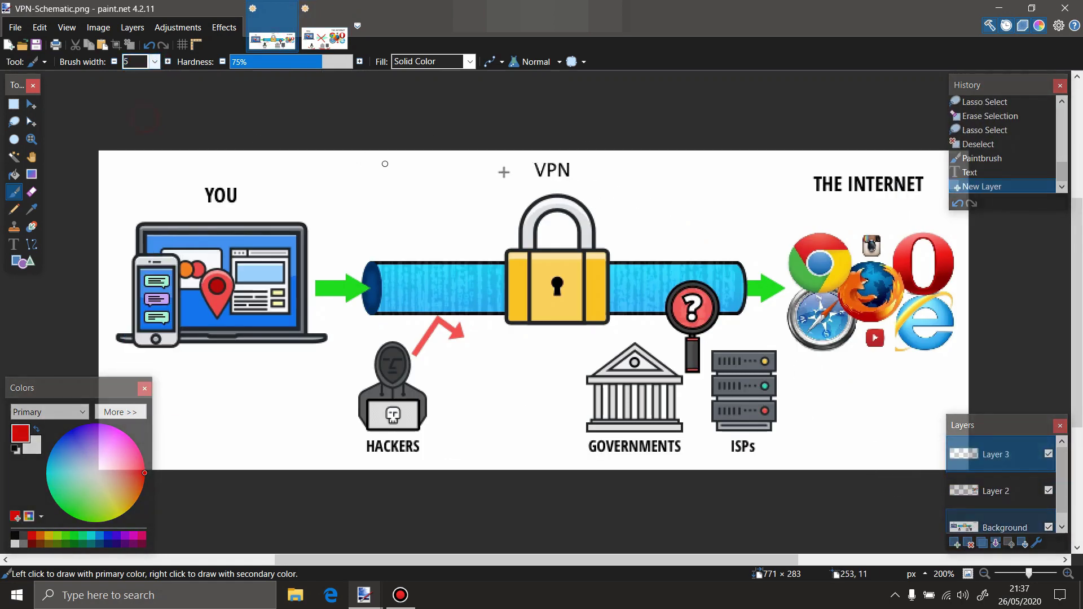
mouse_move(544, 153)
left_mouse_down()
mouse_move(510, 172)
mouse_move(595, 182)
mouse_move(527, 141)
left_mouse_up()
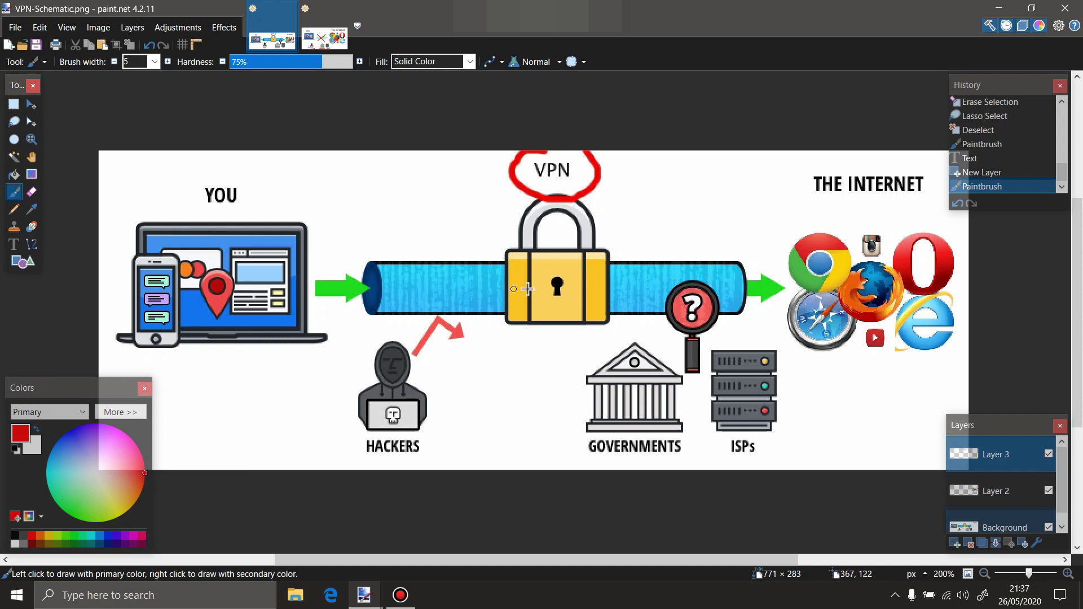
mouse_move(561, 258)
left_mouse_down()
mouse_move(545, 265)
mouse_move(577, 288)
mouse_move(545, 304)
left_mouse_up()
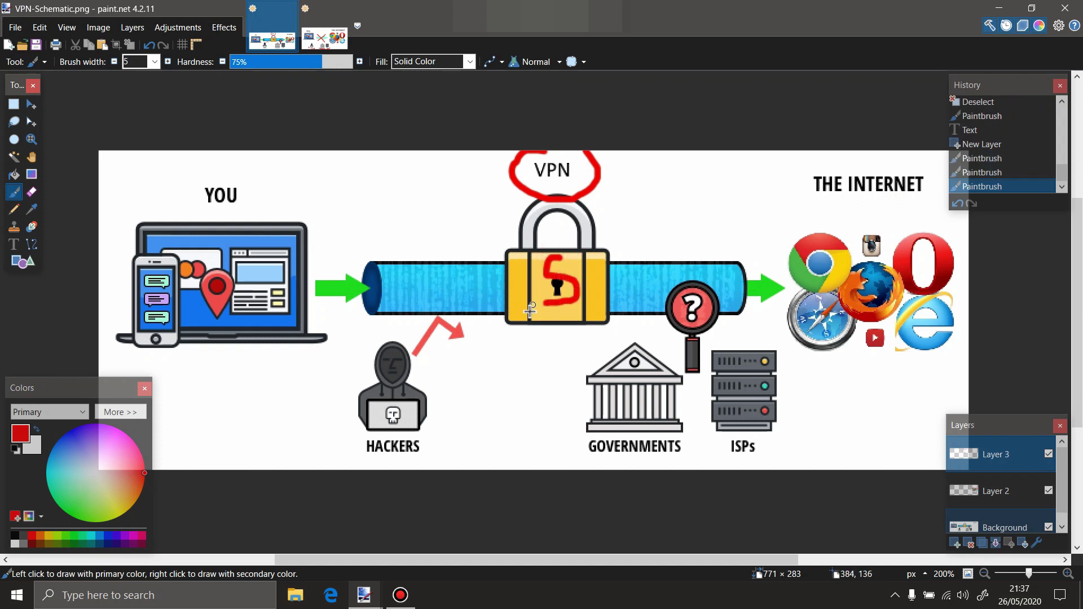
left_click_drag(567, 261, 561, 259)
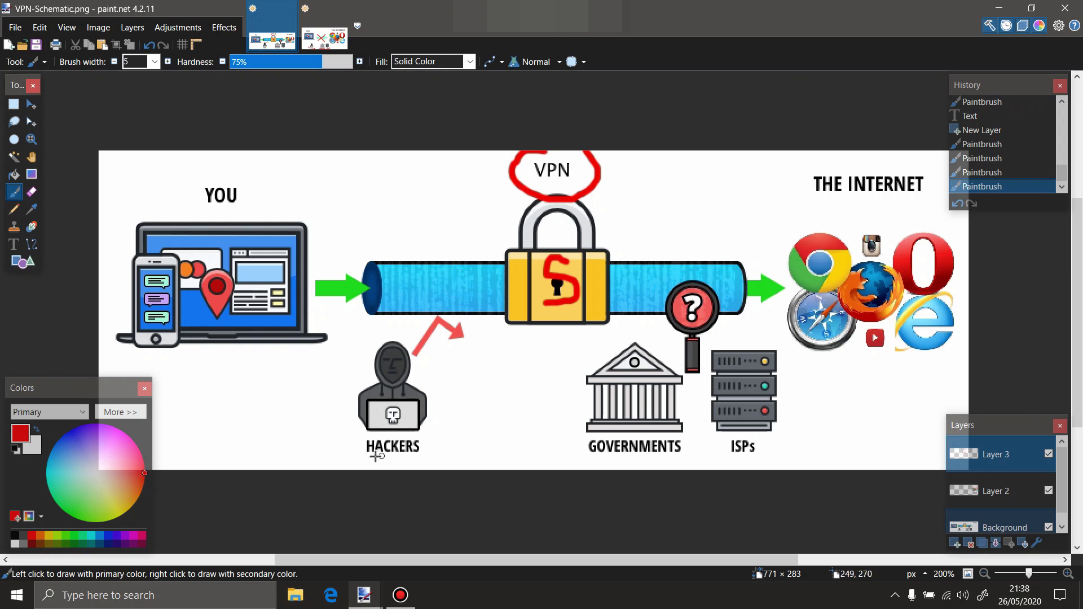
Underline HACKERS and GOVERNMENTS in red, then minimise paint.net.
left_click_drag(373, 458, 416, 460)
left_click_drag(596, 465, 771, 461)
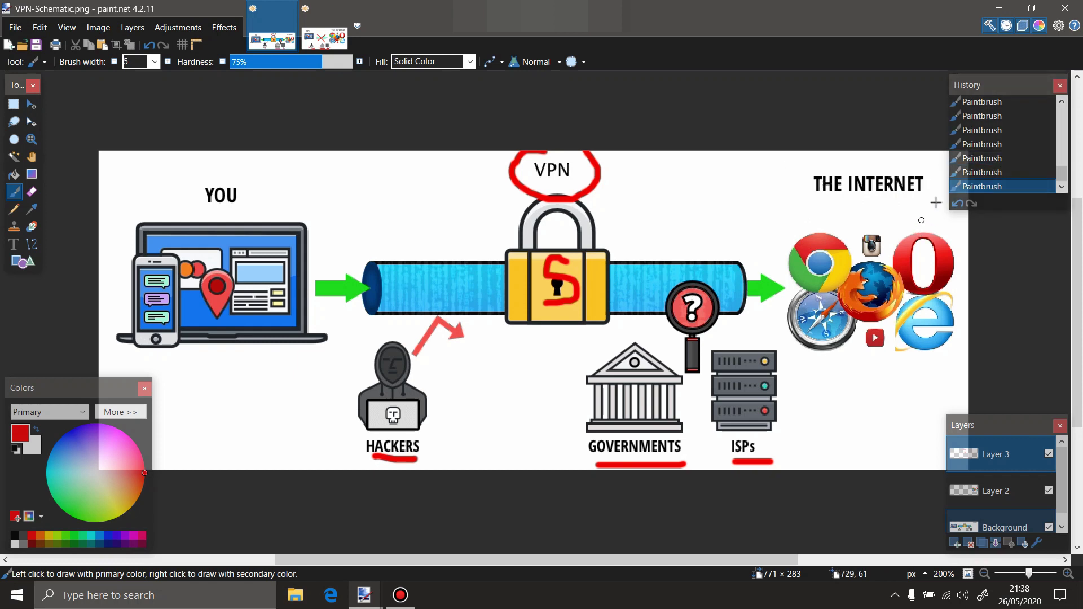
left_click(999, 8)
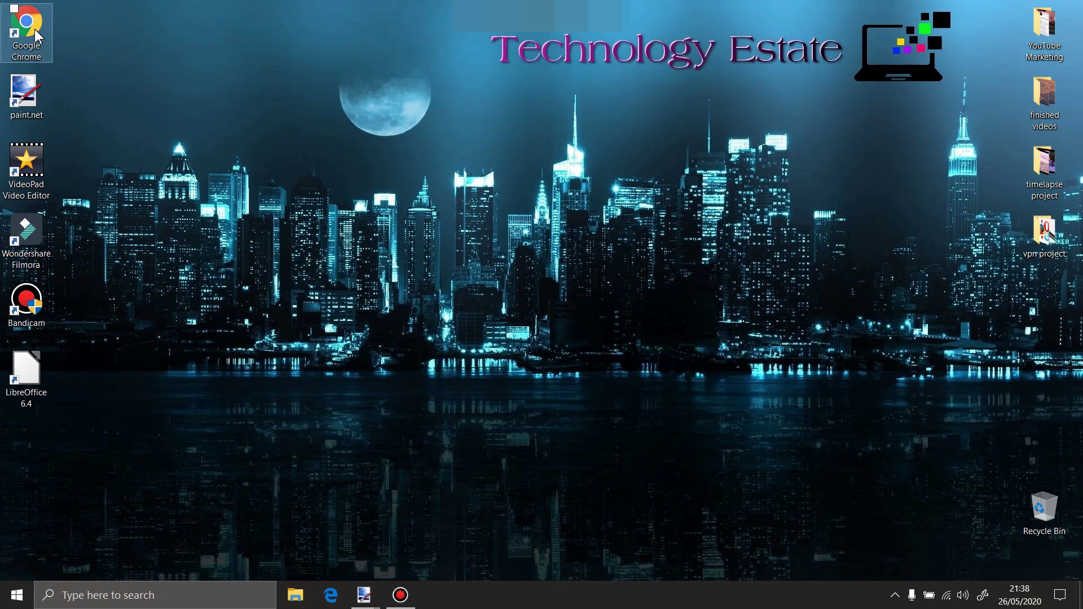
Launch Chrome and search Google for 'google chrome store' to reach the Web Store Extensions page.
double_click(35, 31)
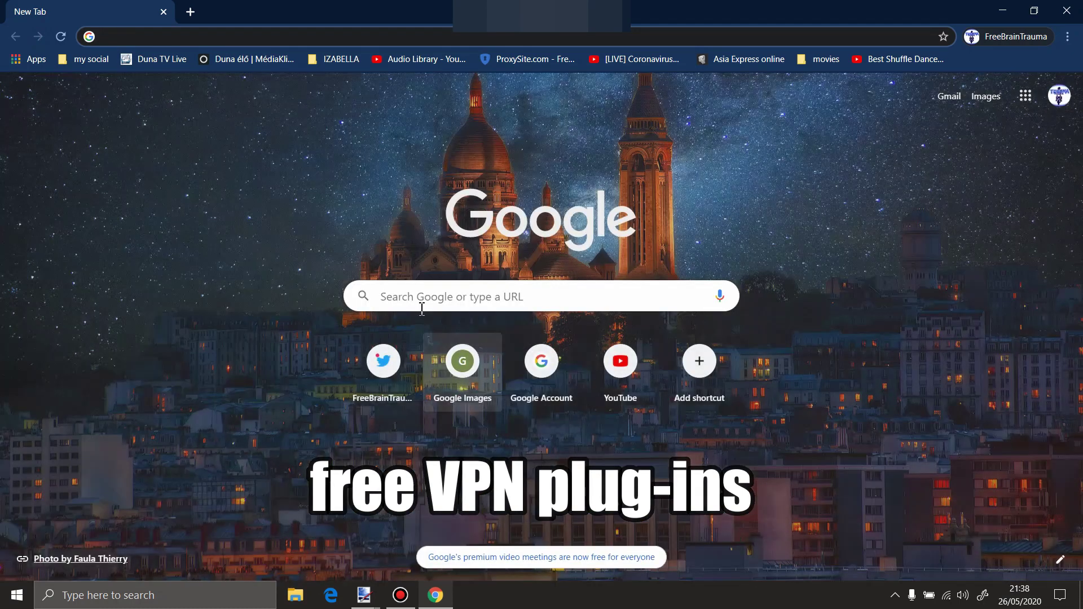
left_click(420, 306)
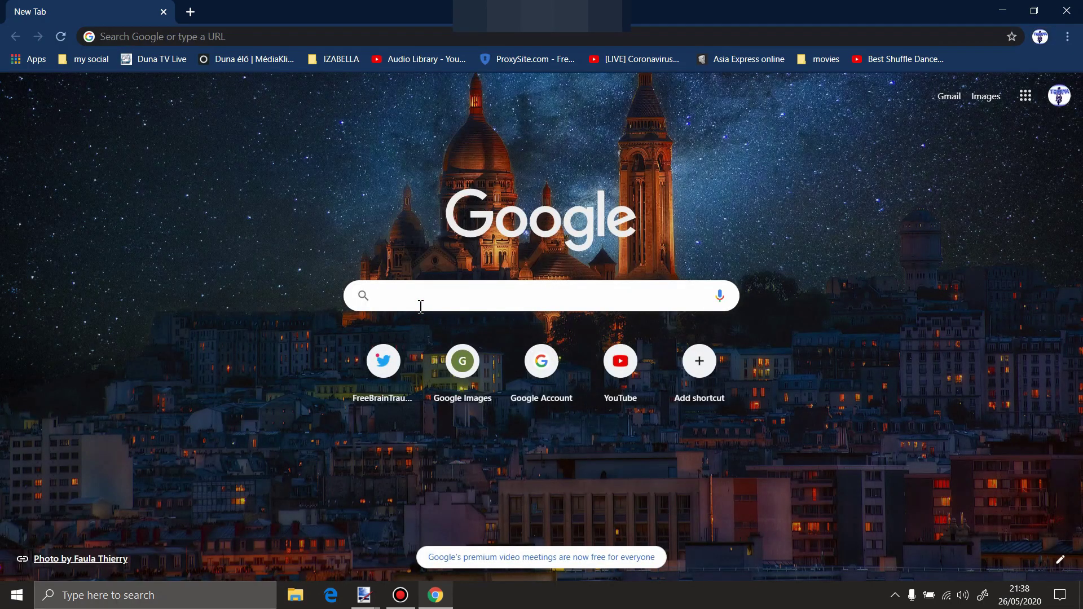
type("GOOgle chrome store")
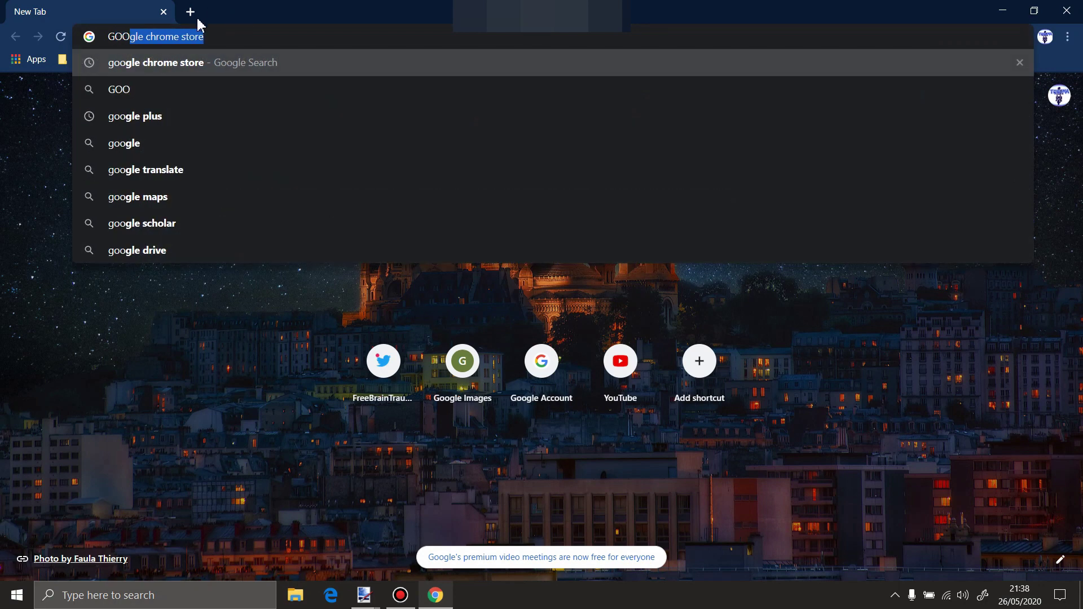
left_click(178, 63)
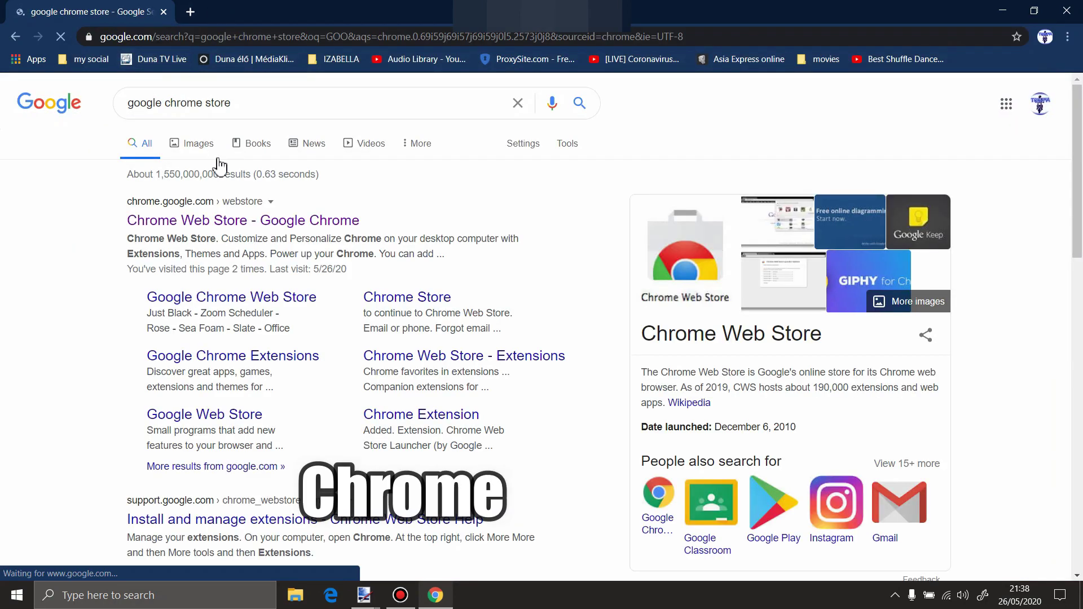
left_click_drag(121, 227, 249, 222)
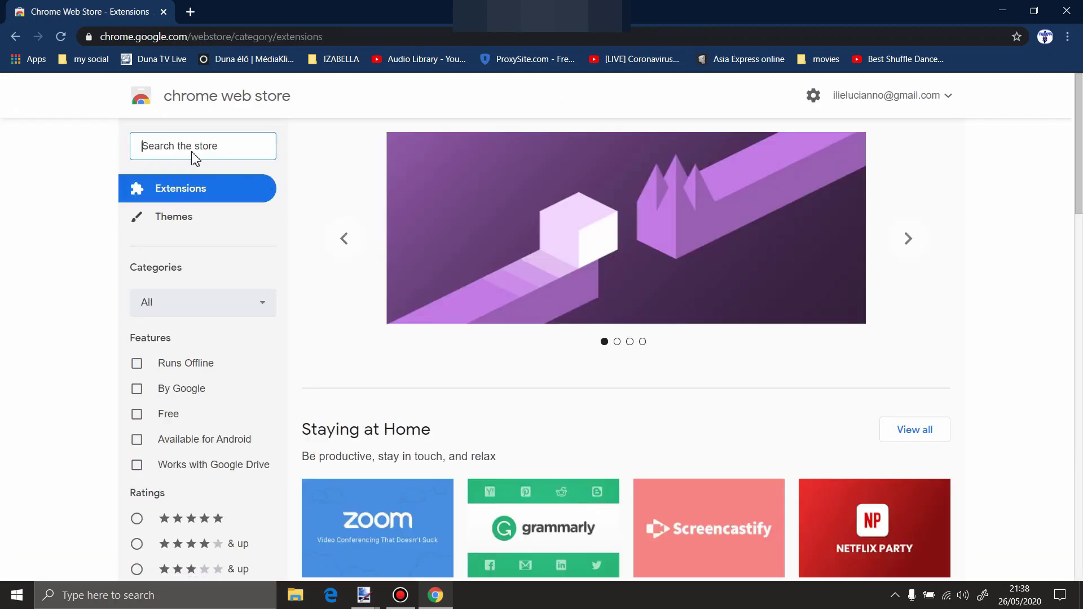
Search the Web Store for 'FRE VPN' and filter the results to extensions only.
type("FRE")
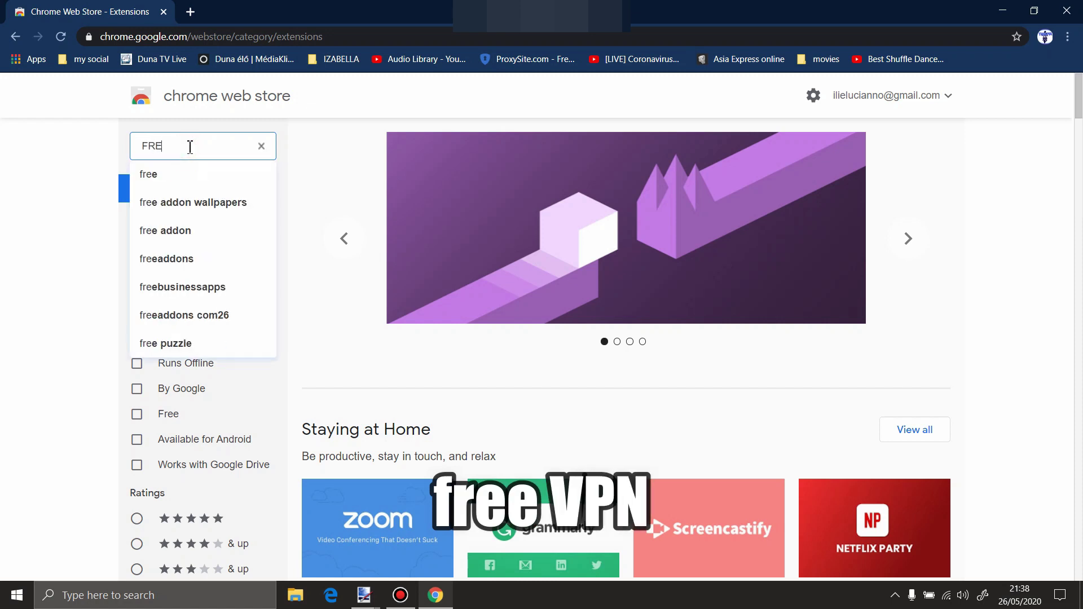
type(" VPN")
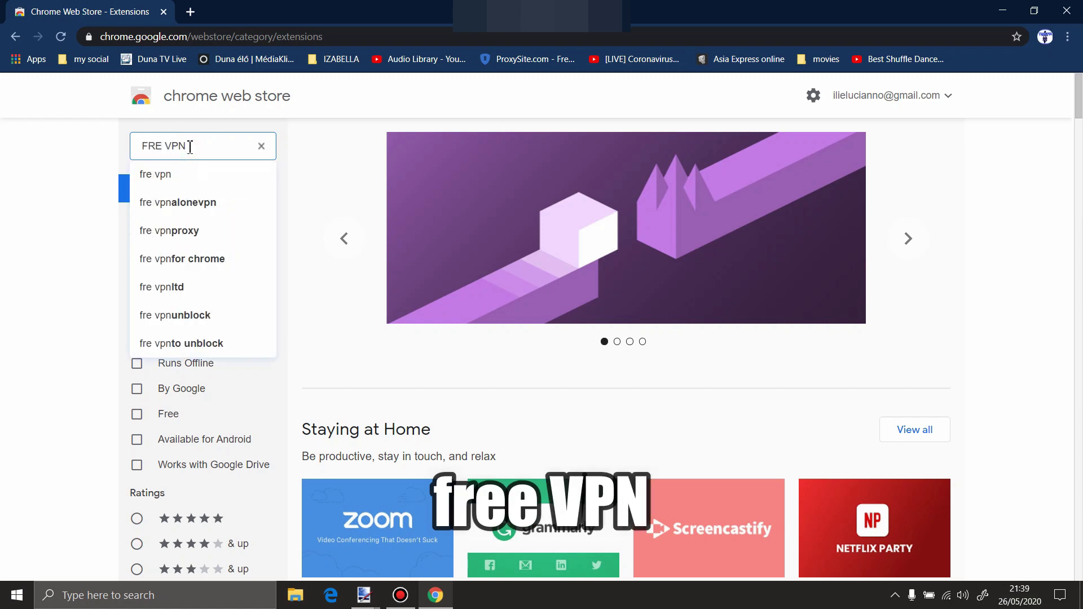
key("Return")
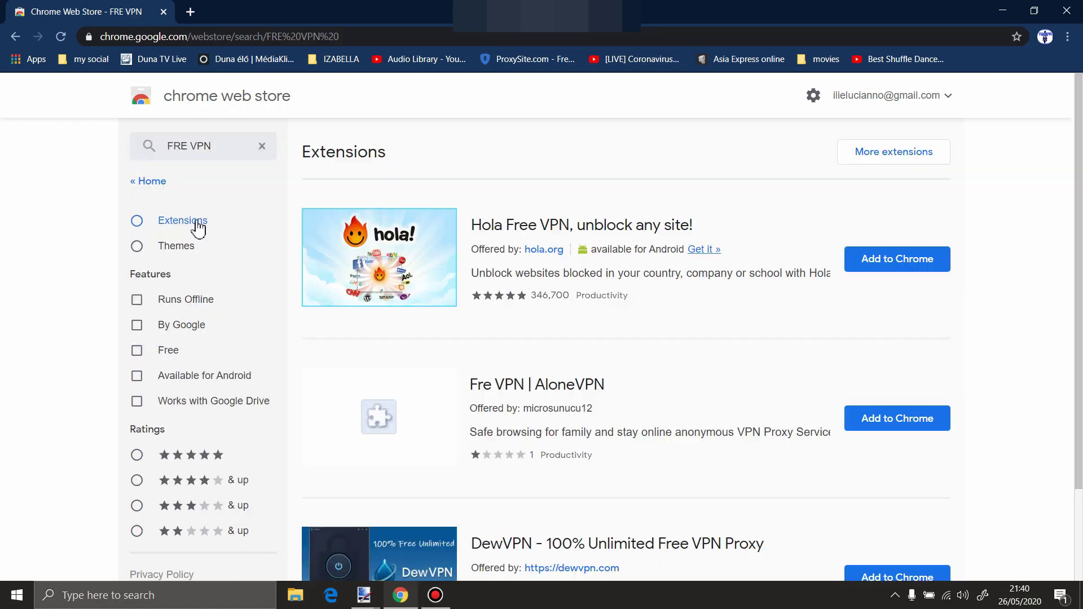
left_click(137, 223)
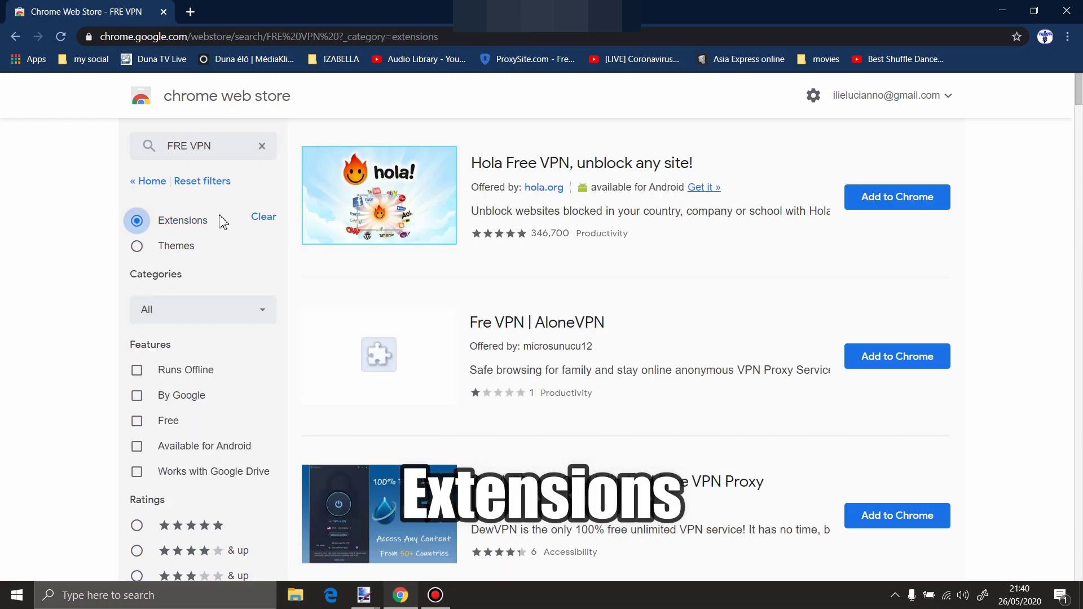
left_click(233, 151)
key("Escape")
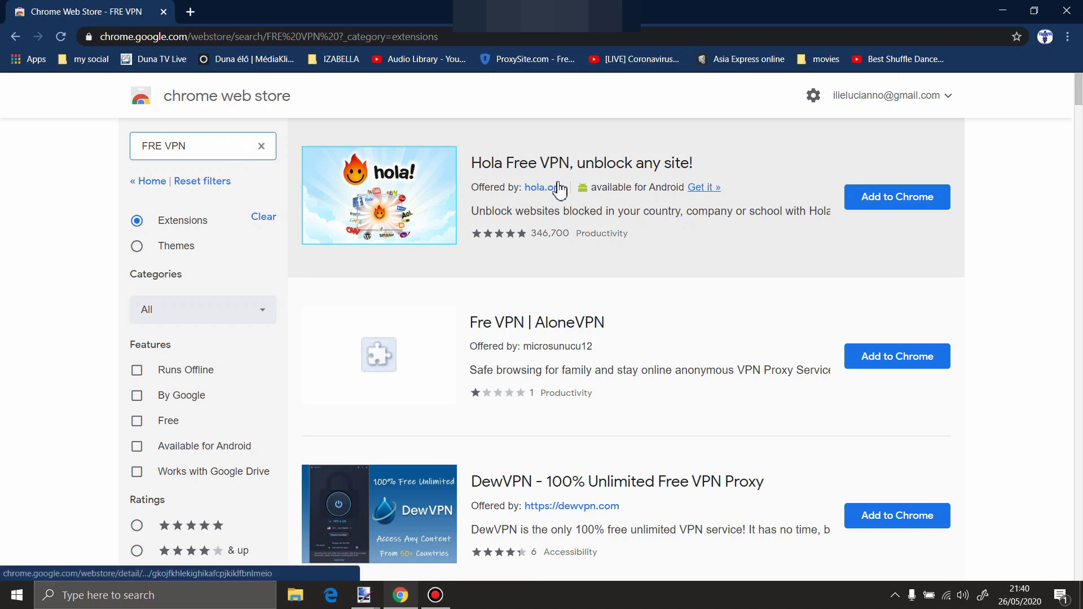
scroll(561, 192, "down", 3)
scroll(564, 195, "down", 3)
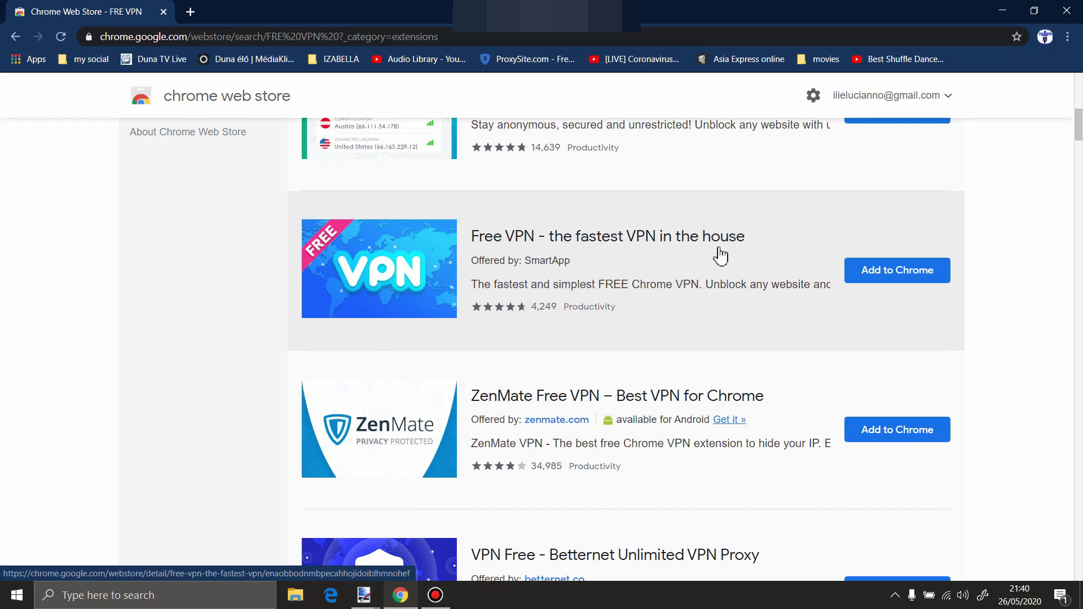
Add the 'Free VPN - the fastest VPN in the house' extension to Chrome.
left_click(901, 265)
left_click(554, 160)
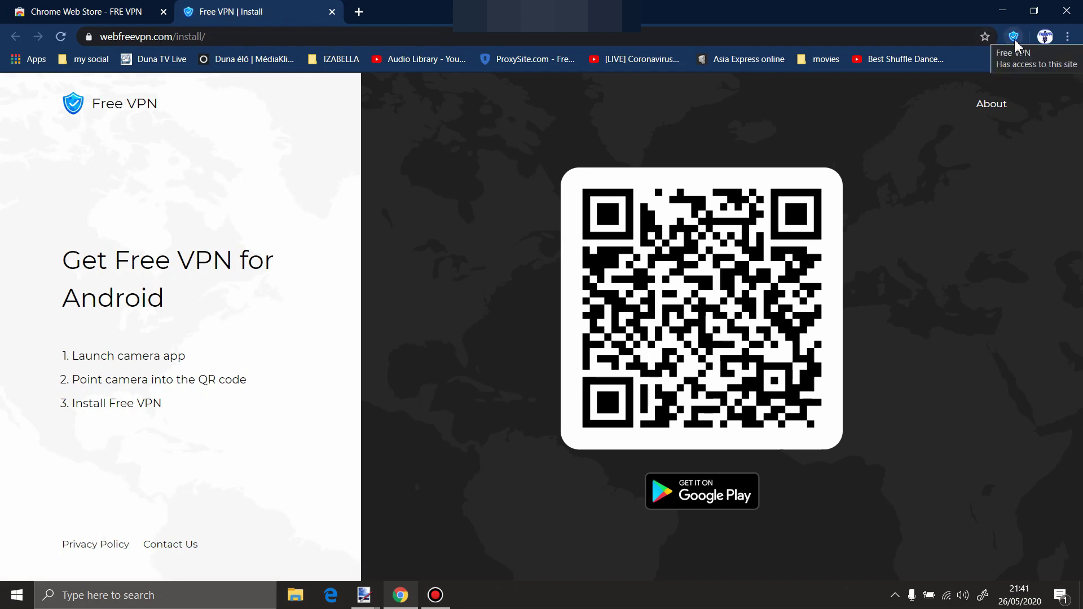
left_click(332, 11)
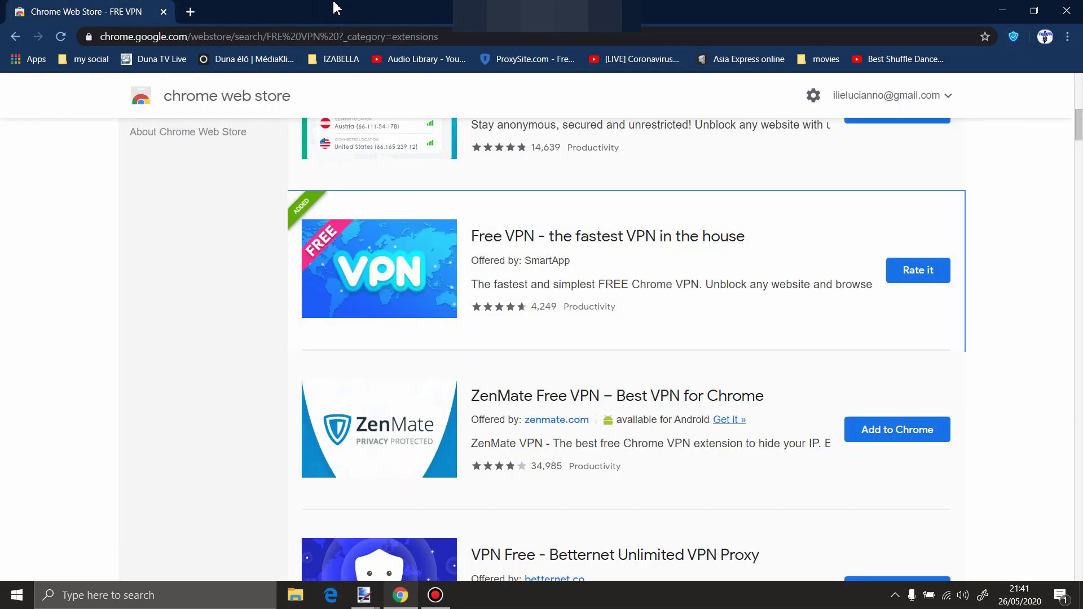
Close the install and Chrome Web Store tabs, leaving a new tab open.
left_click(192, 13)
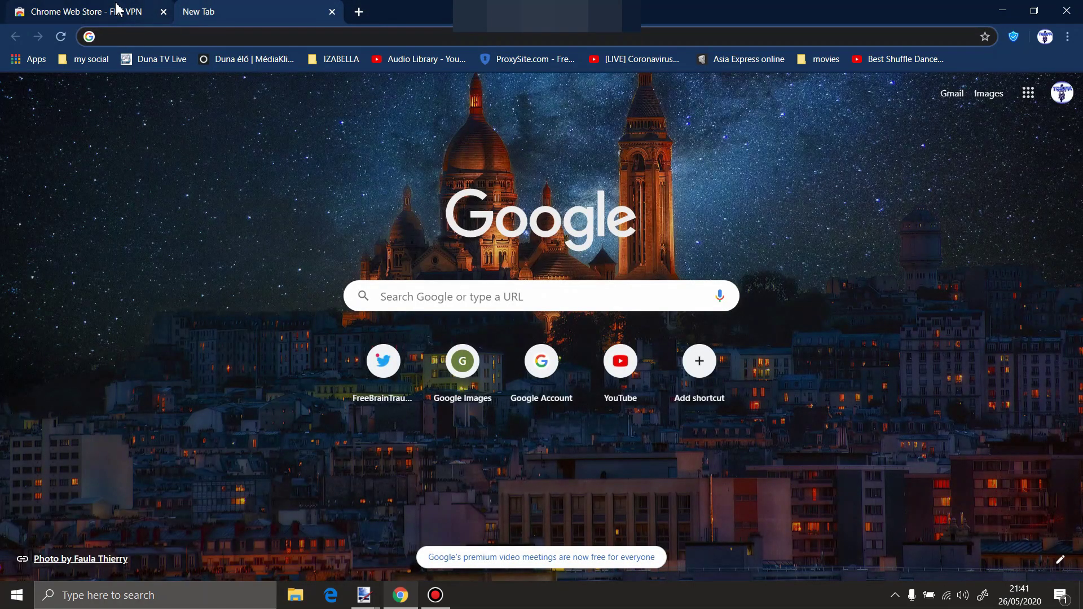
left_click(116, 10)
left_click(164, 11)
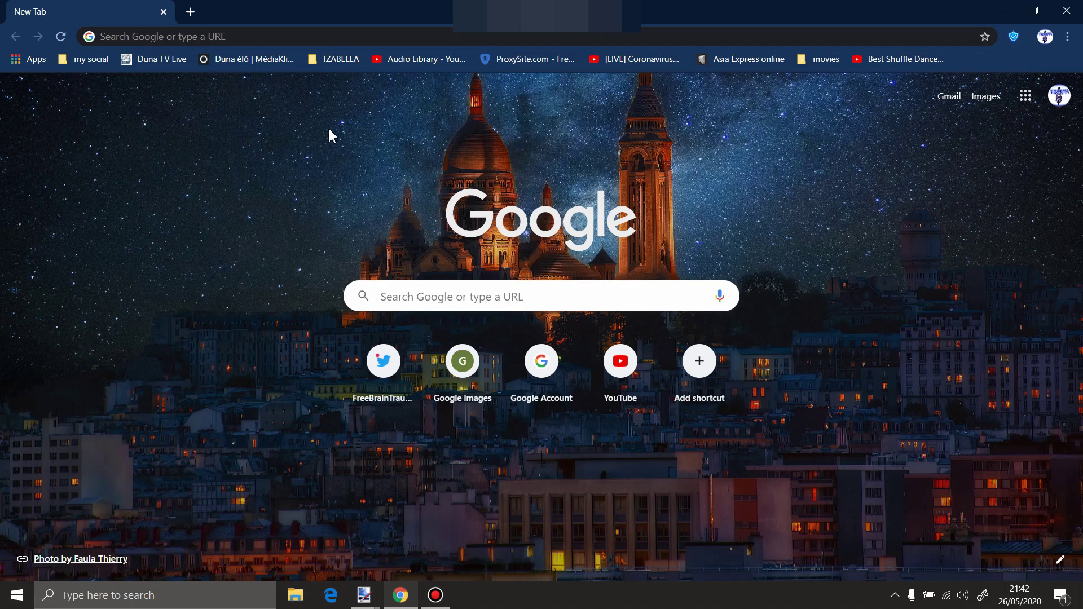
In the Free VPN extension, change the server location to Brazil and connect.
left_click(1014, 47)
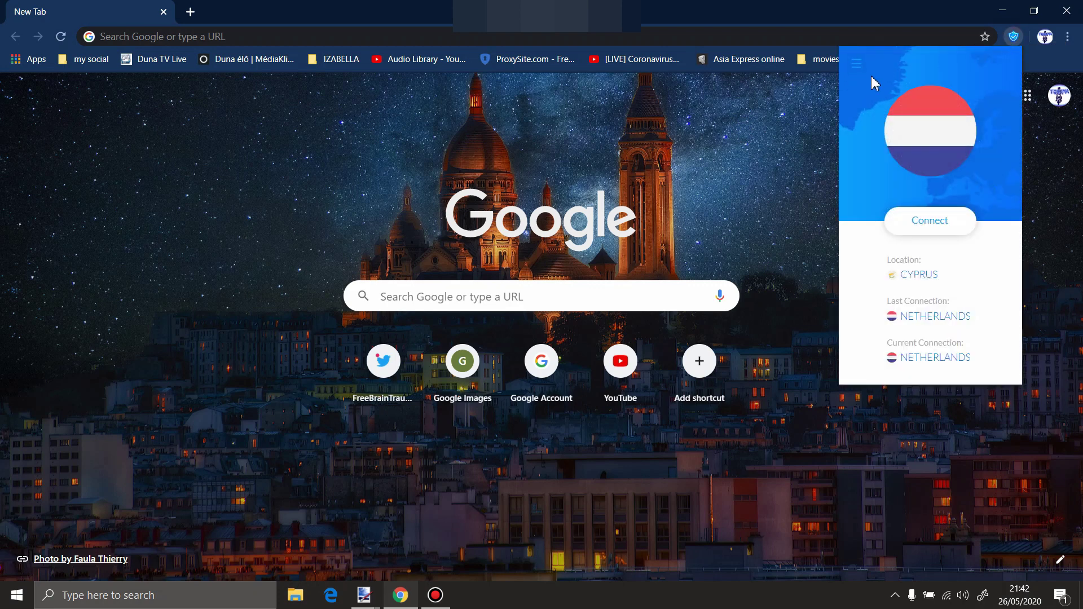
left_click(858, 63)
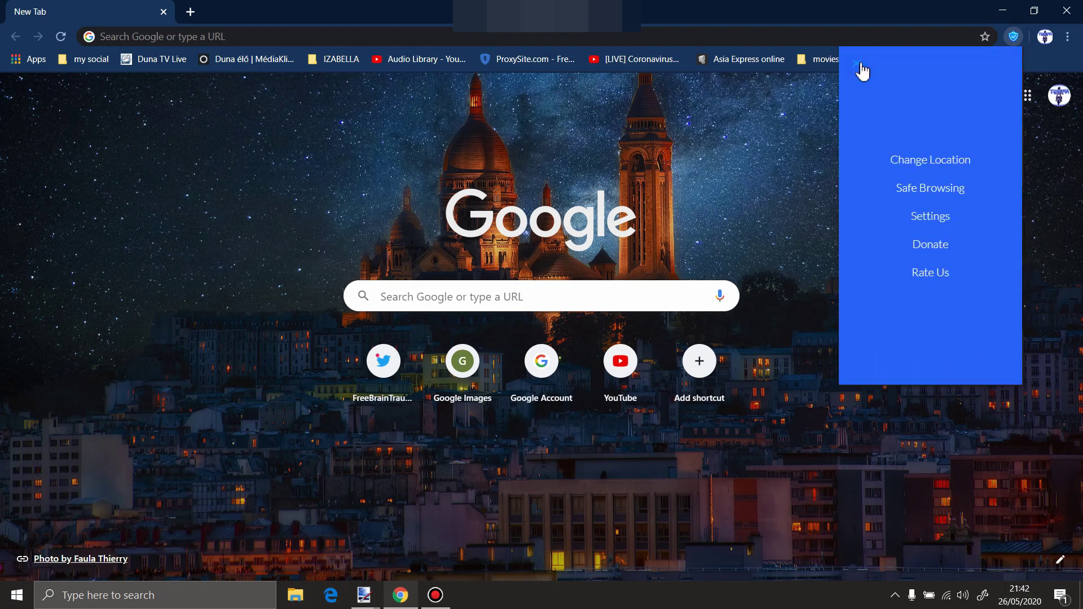
left_click(935, 163)
scroll(907, 177, "down", 5)
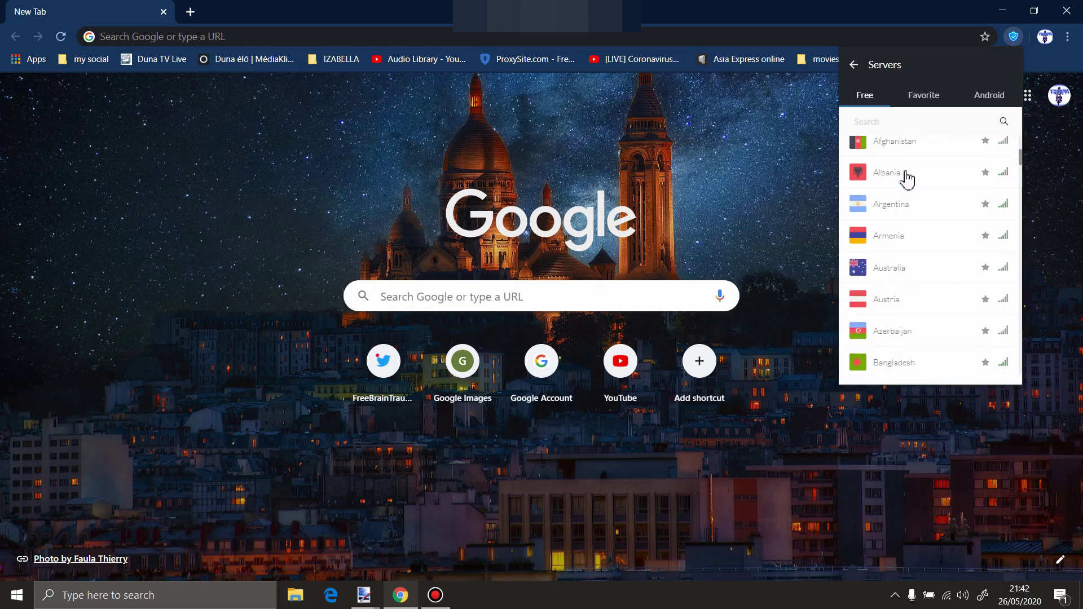
scroll(908, 179, "down", 8)
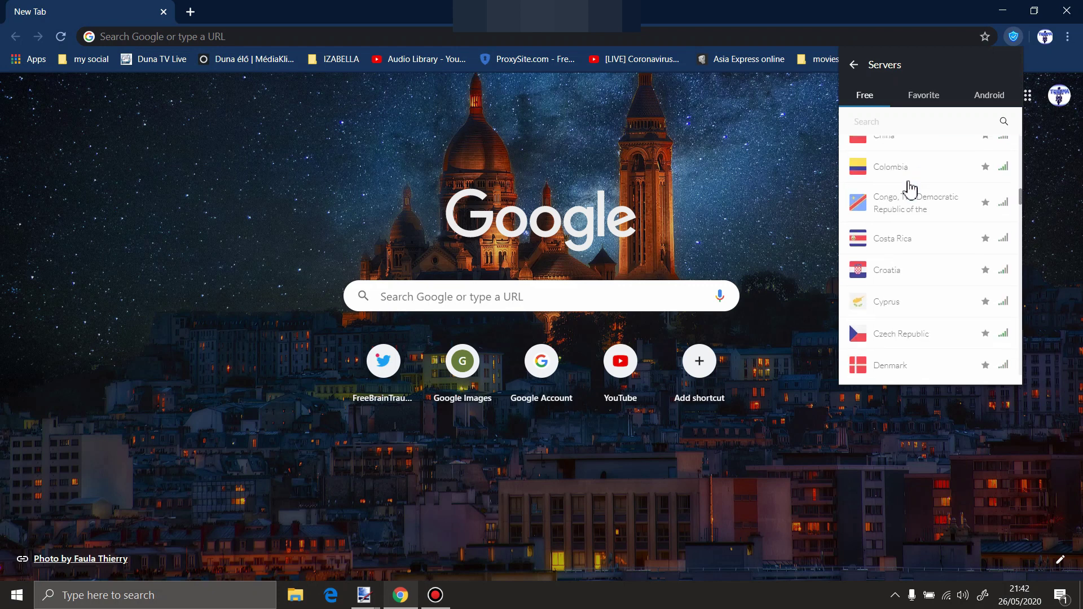
scroll(909, 188, "down", 5)
scroll(909, 197, "up", 12)
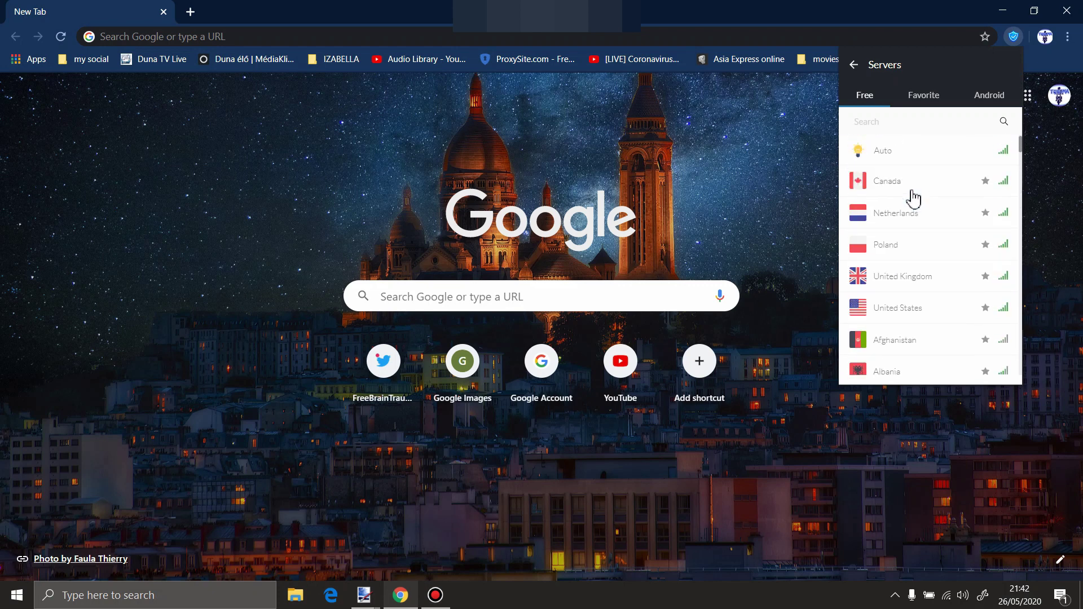
left_click(854, 65)
scroll(909, 218, "down", 9)
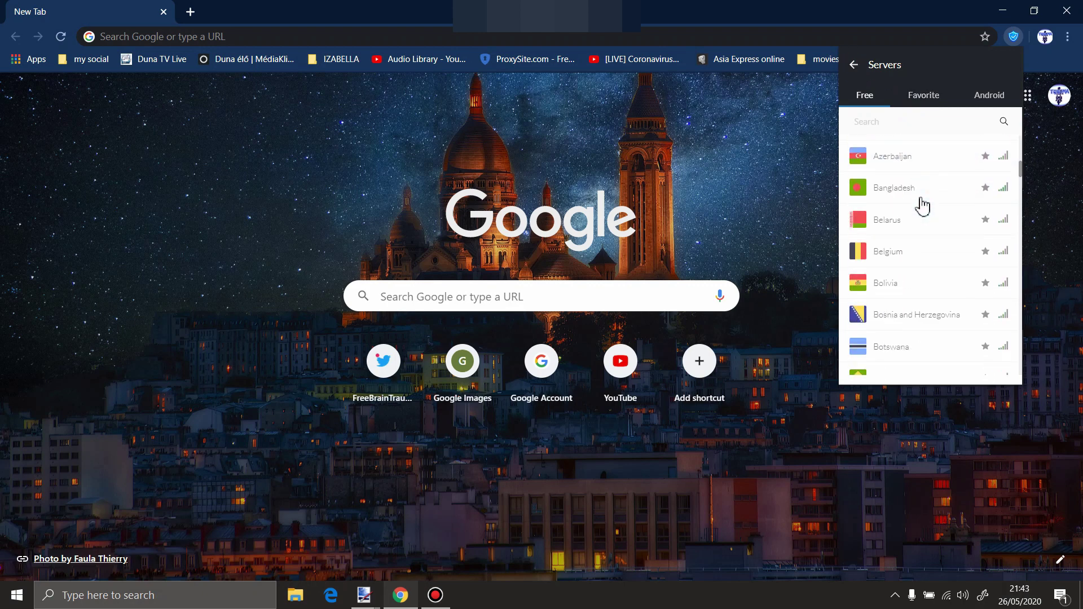
scroll(923, 206, "down", 3)
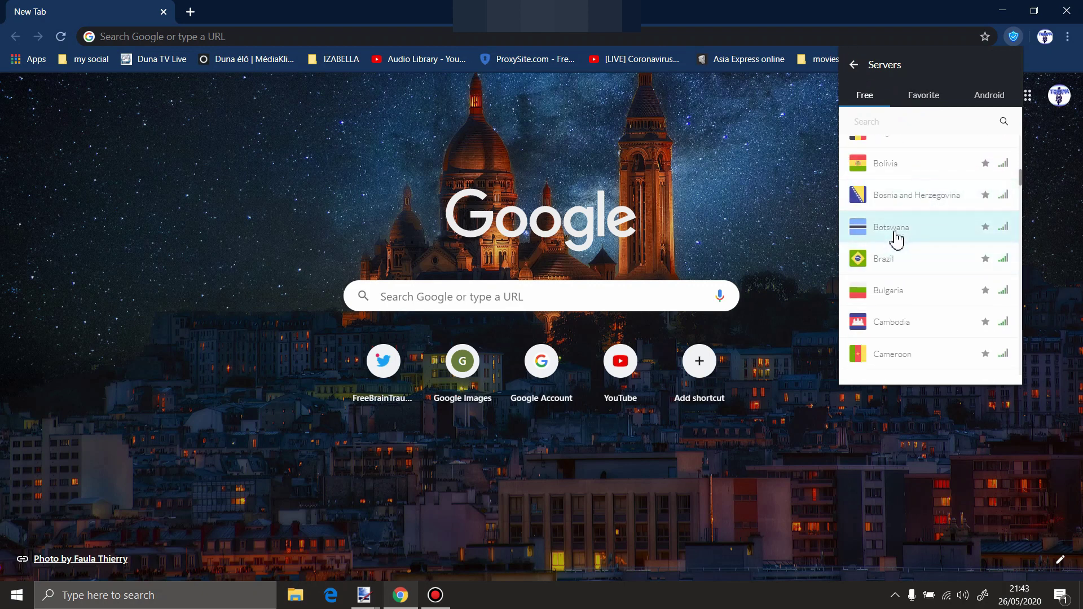
left_click(890, 258)
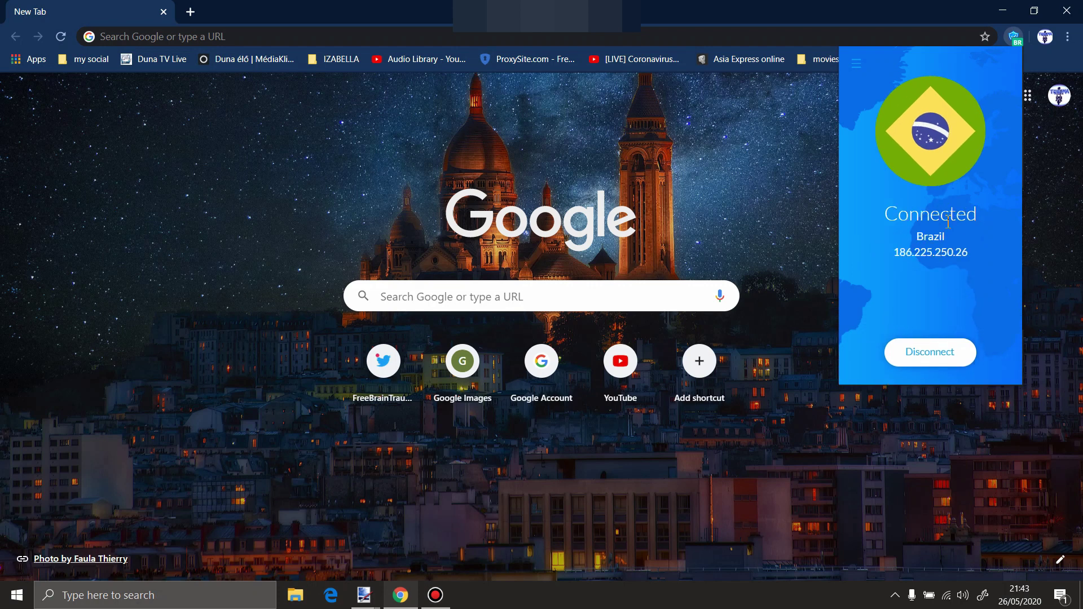
left_click(770, 154)
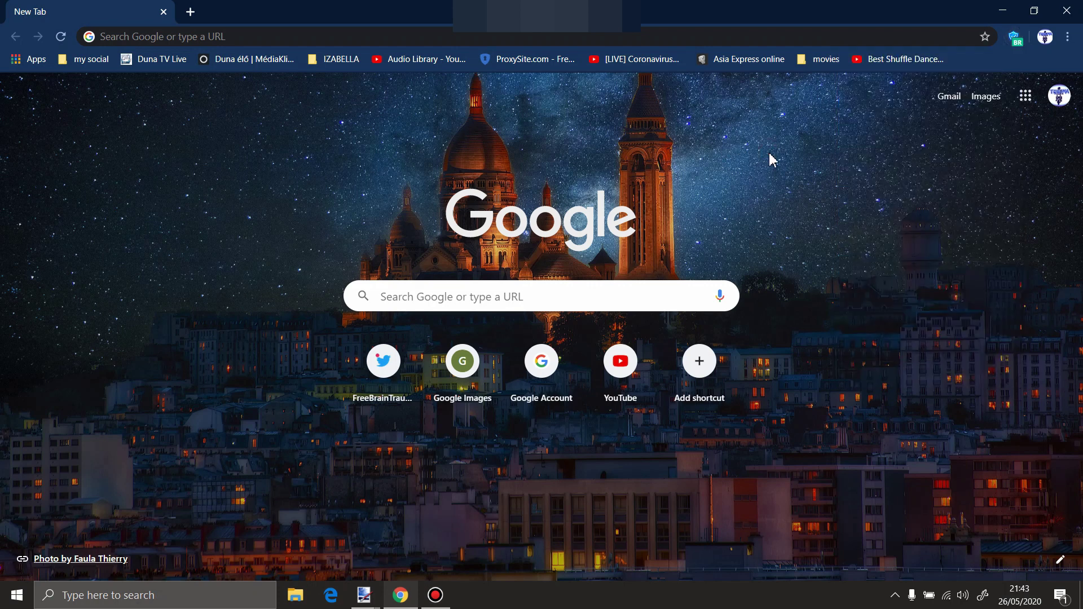